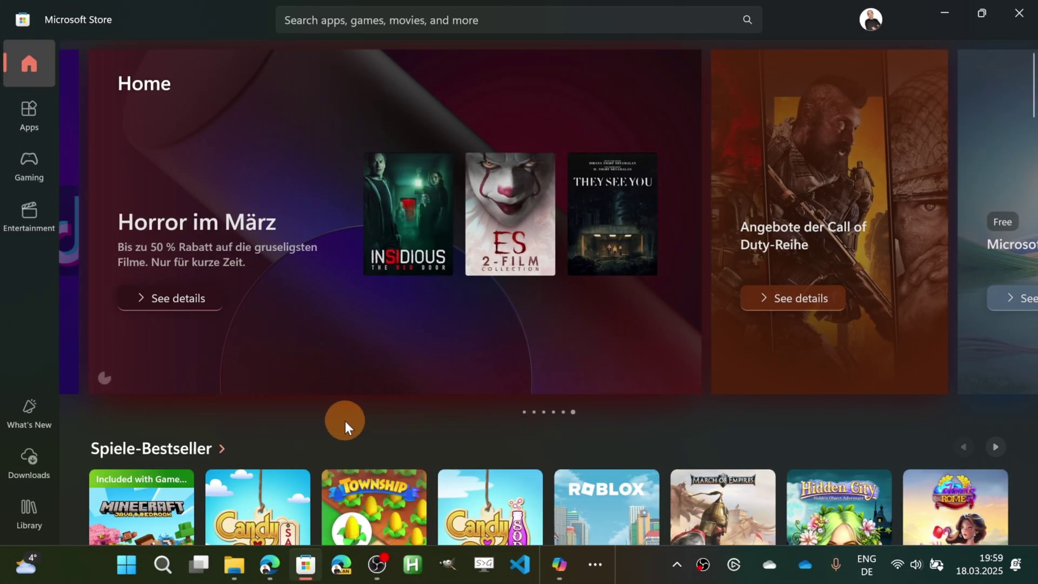
Step: Search the Store for 'copilot' and open the installed Microsoft Copilot app page
{"action": "left_click", "coordinate": [385, 21]}
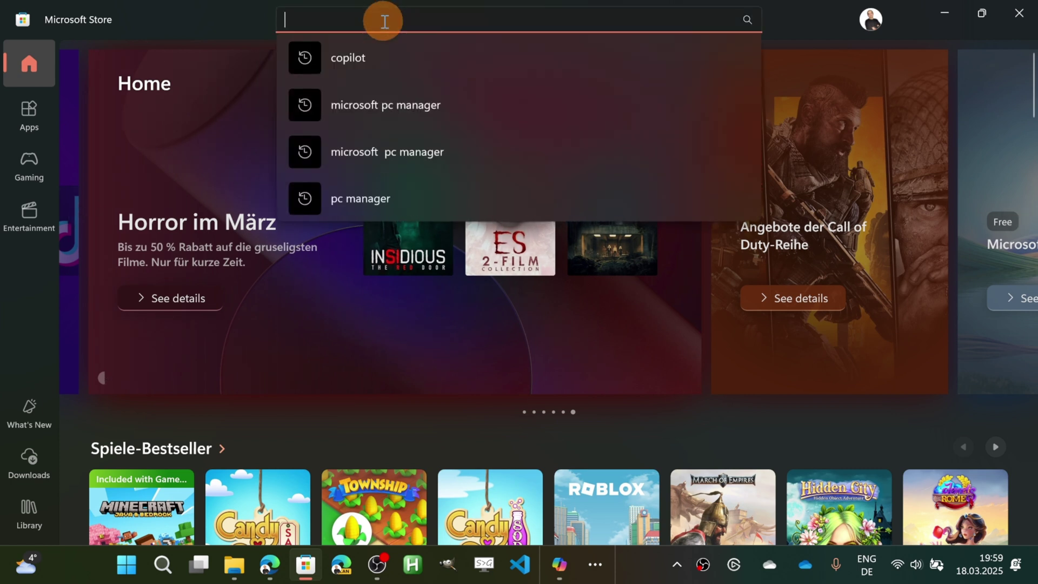
{"action": "key", "text": "Down"}
{"action": "key", "text": "Return"}
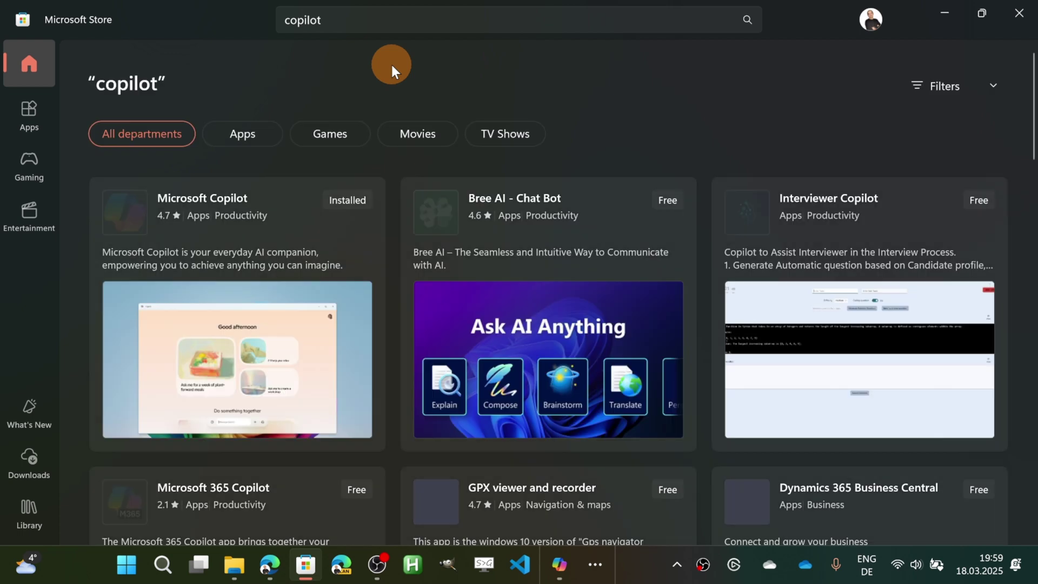
{"action": "left_click", "coordinate": [304, 234]}
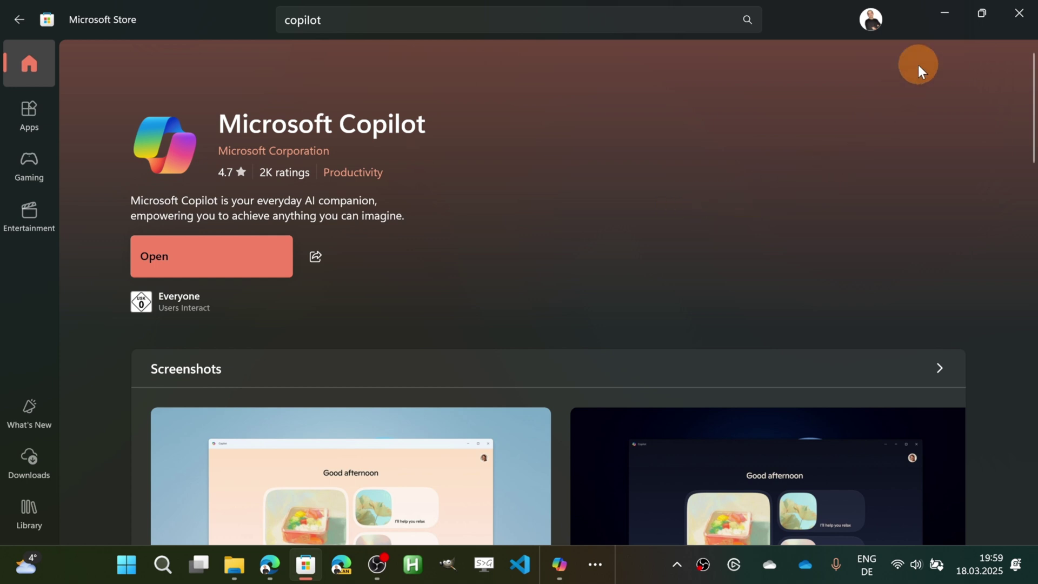
Step: Minimize the Store and open the account menu from the Copilot sidebar avatar
{"action": "left_click", "coordinate": [946, 24]}
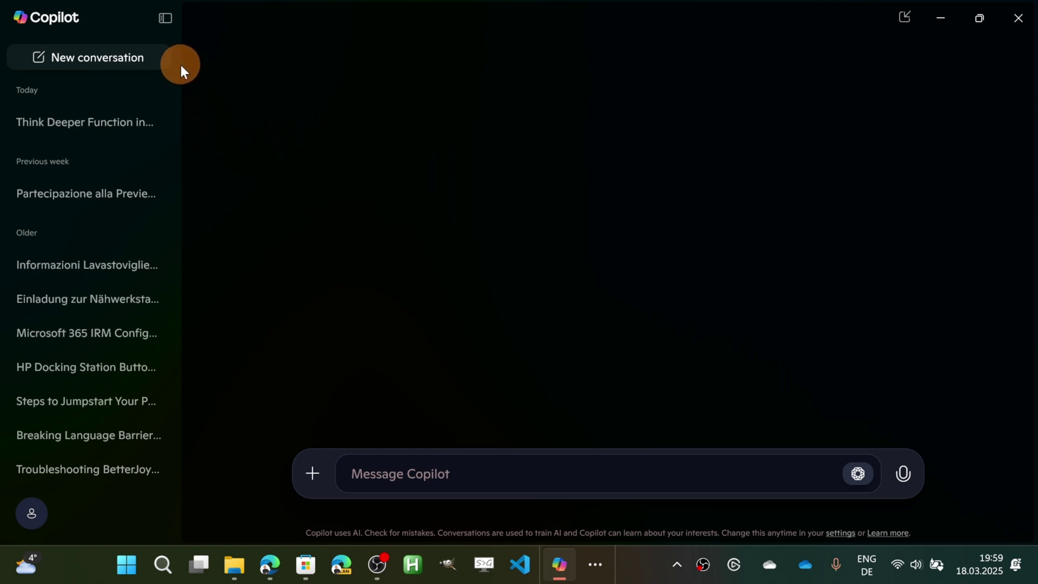
{"action": "left_click", "coordinate": [31, 517]}
{"action": "left_click", "coordinate": [80, 415]}
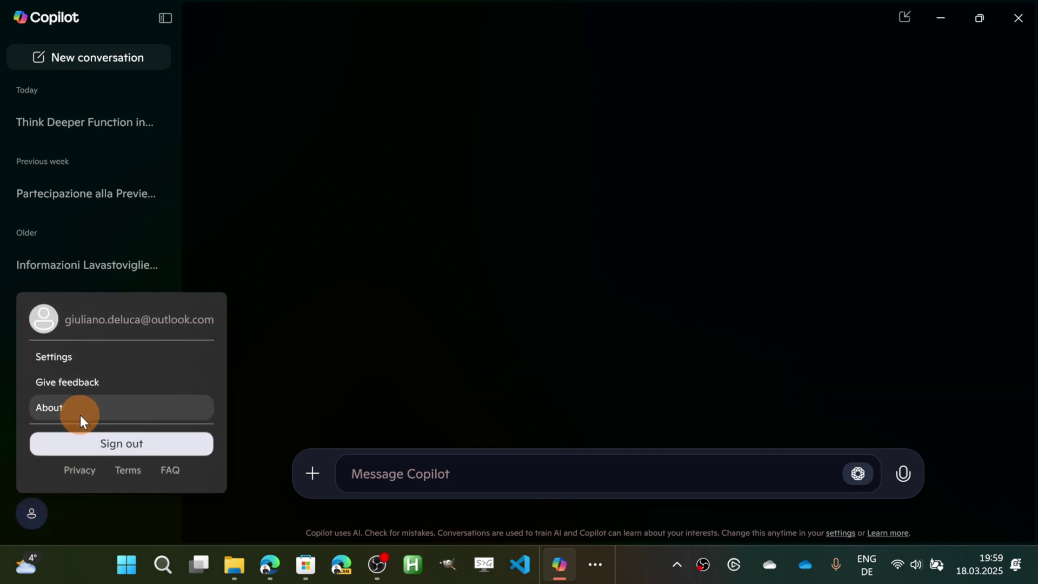
Step: Open Copilot Settings and scroll through auto-start, voice, quick view and phone options
{"action": "left_click", "coordinate": [107, 363]}
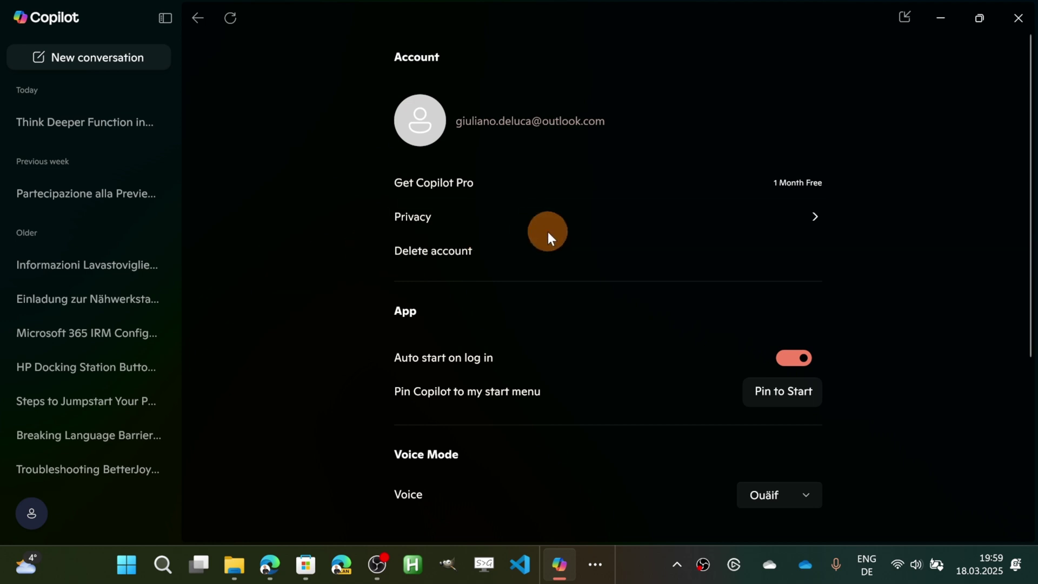
{"action": "scroll", "coordinate": [547, 232], "scroll_direction": "down", "scroll_amount": 2}
{"action": "scroll", "coordinate": [554, 237], "scroll_direction": "up", "scroll_amount": 1}
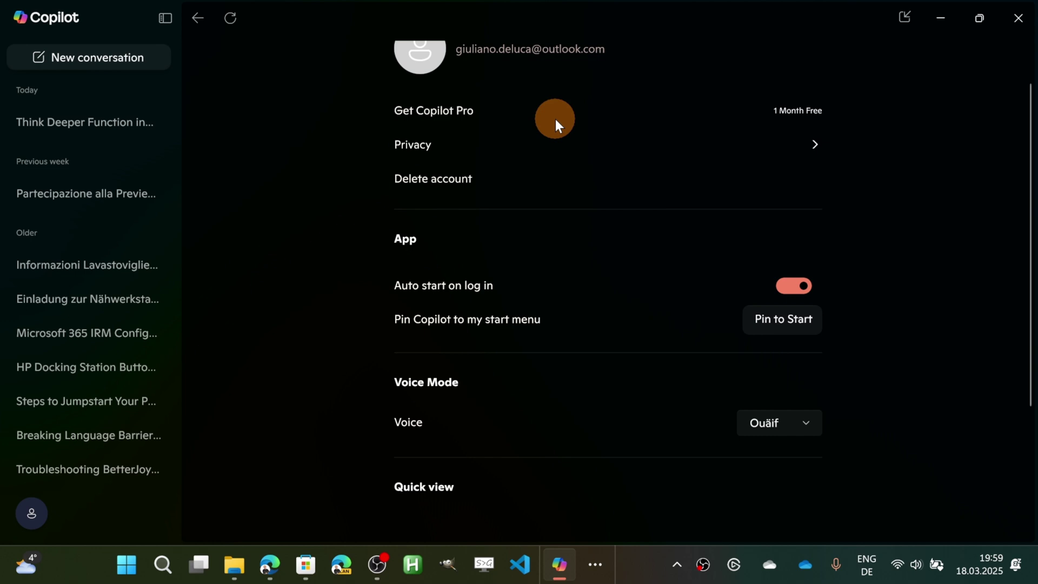
{"action": "scroll", "coordinate": [557, 128], "scroll_direction": "down", "scroll_amount": 2}
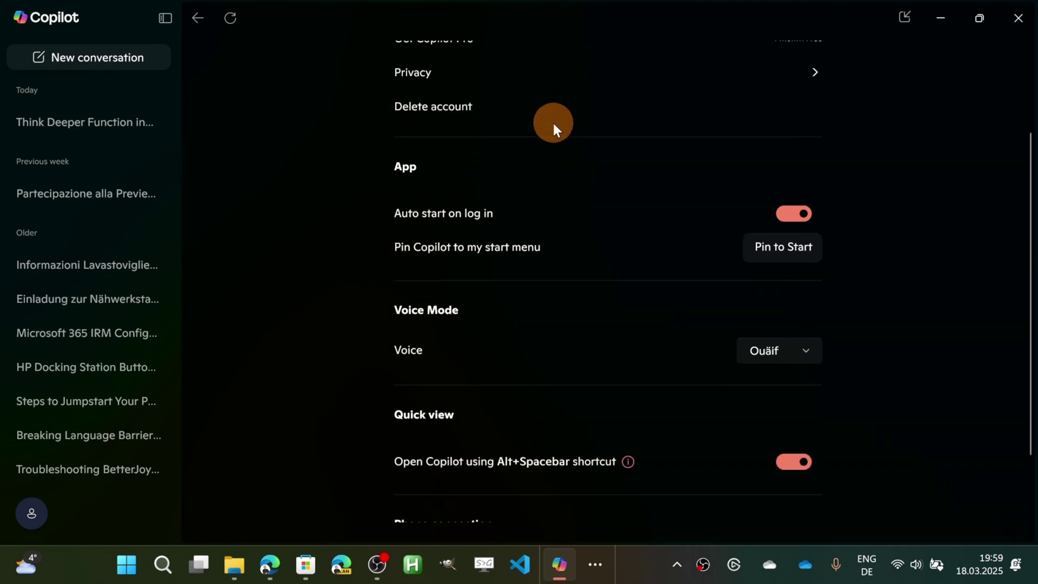
{"action": "scroll", "coordinate": [555, 129], "scroll_direction": "down", "scroll_amount": 1}
{"action": "scroll", "coordinate": [556, 129], "scroll_direction": "down", "scroll_amount": 1}
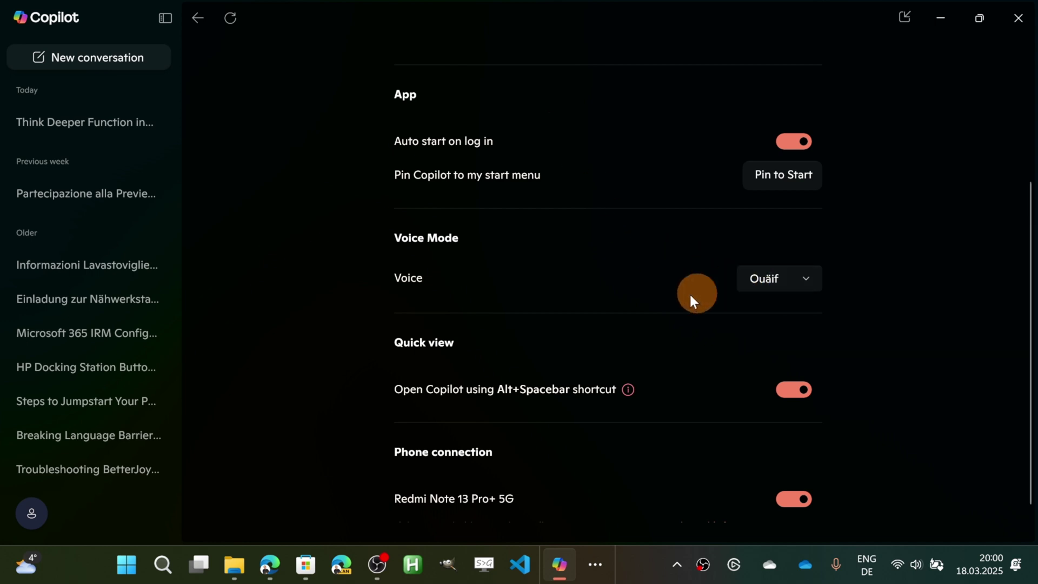
{"action": "scroll", "coordinate": [667, 330], "scroll_direction": "down", "scroll_amount": 1}
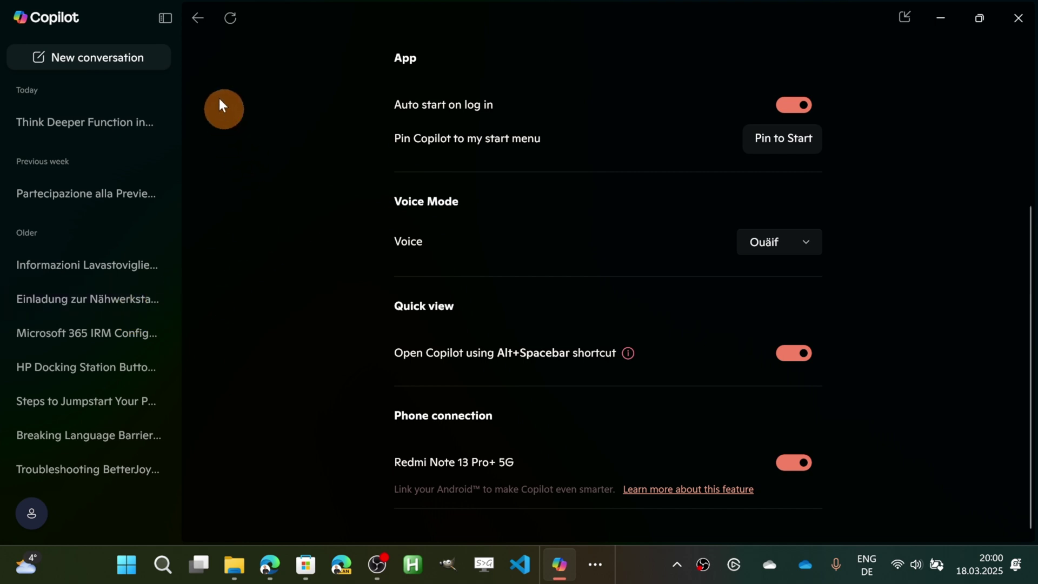
Step: Hide the conversation sidebar to return to a blank new chat
{"action": "left_click", "coordinate": [164, 24]}
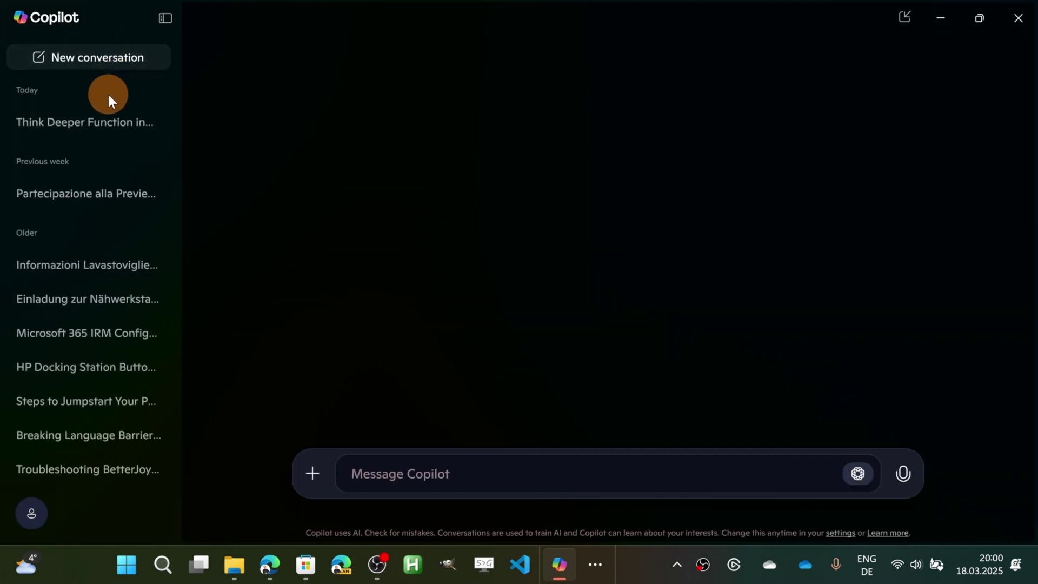
{"action": "left_click", "coordinate": [912, 23]}
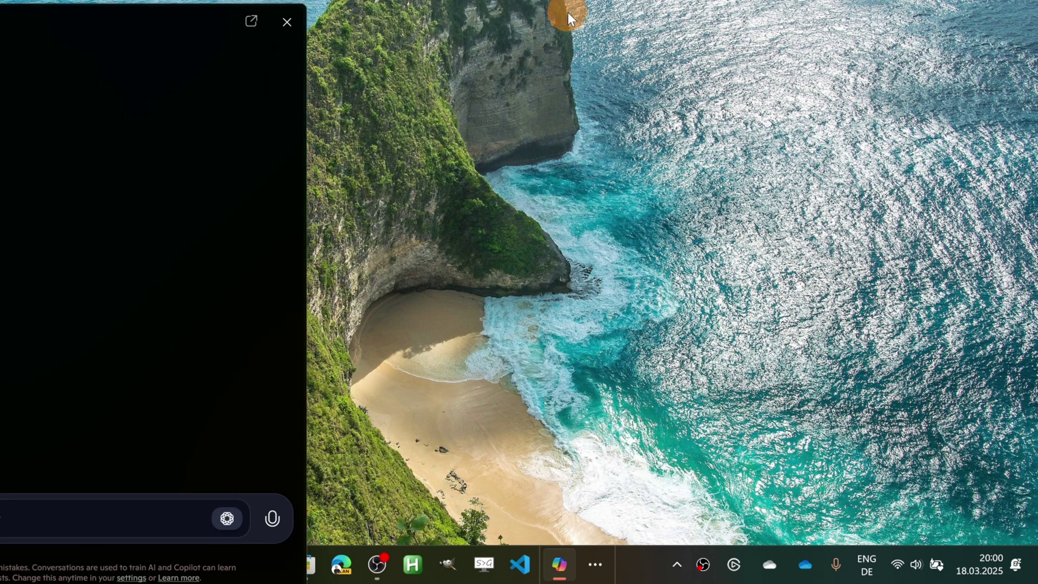
{"action": "left_click_drag", "start_coordinate": [572, 1], "coordinate": [647, 47]}
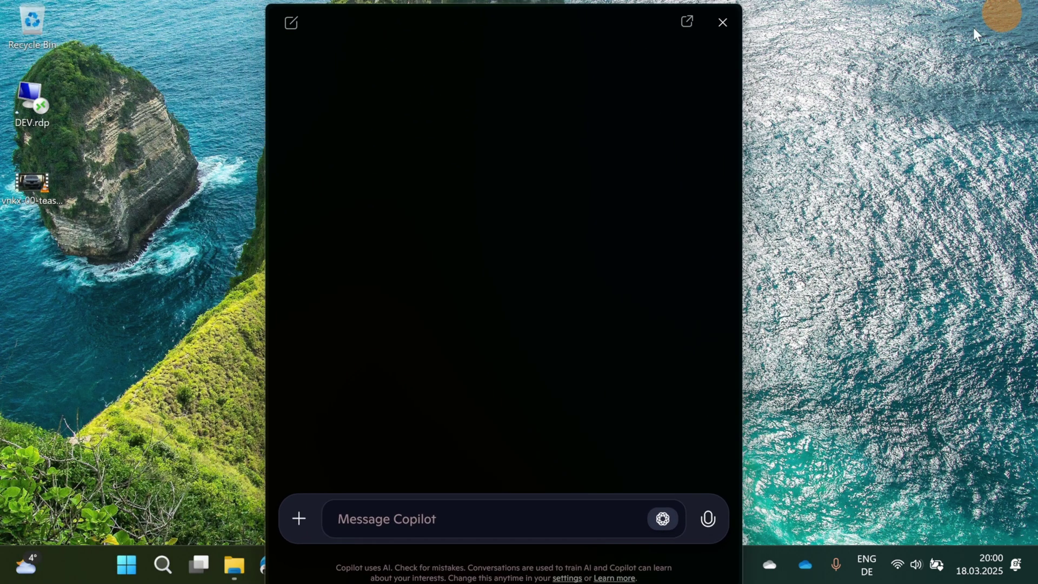
{"action": "left_click_drag", "start_coordinate": [553, 6], "coordinate": [549, 3]}
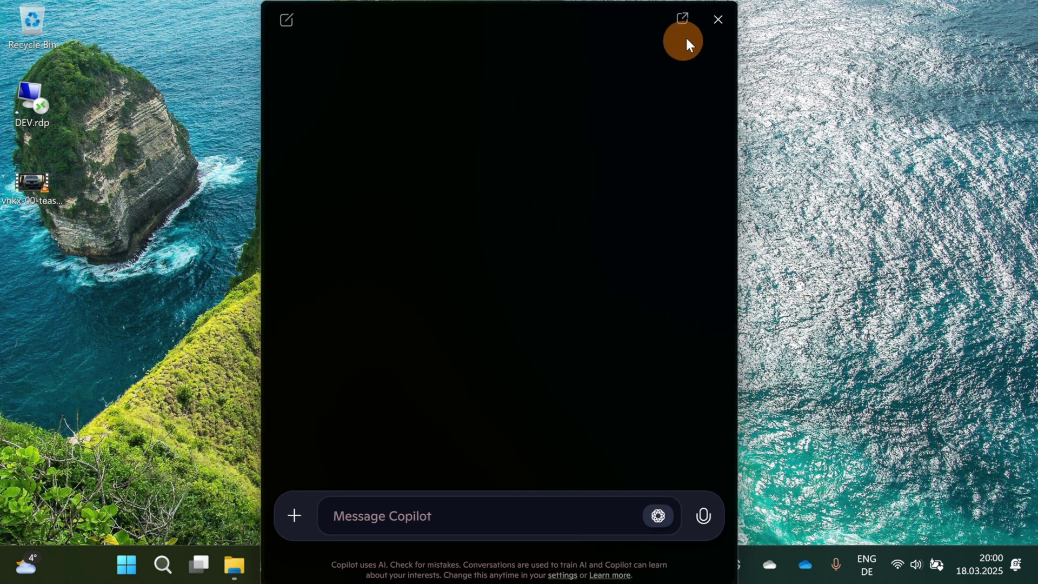
{"action": "left_click", "coordinate": [681, 18]}
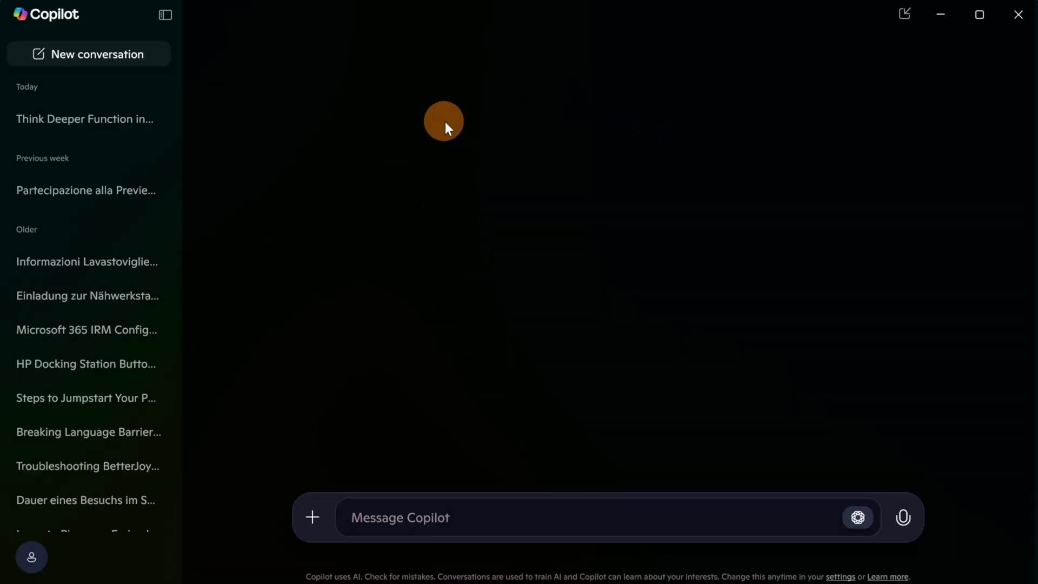
{"action": "left_click", "coordinate": [319, 517]}
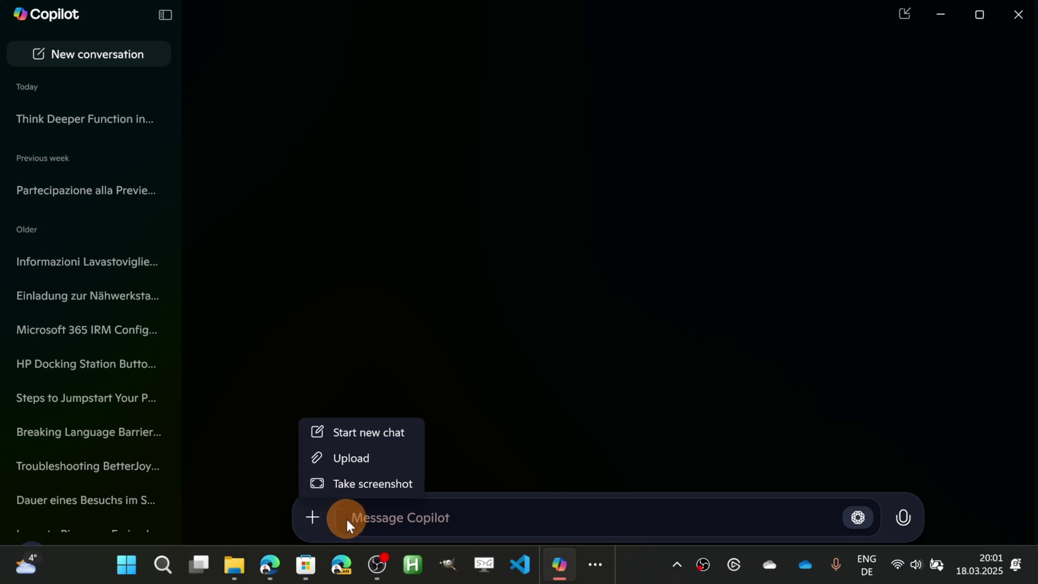
{"action": "left_click", "coordinate": [582, 519]}
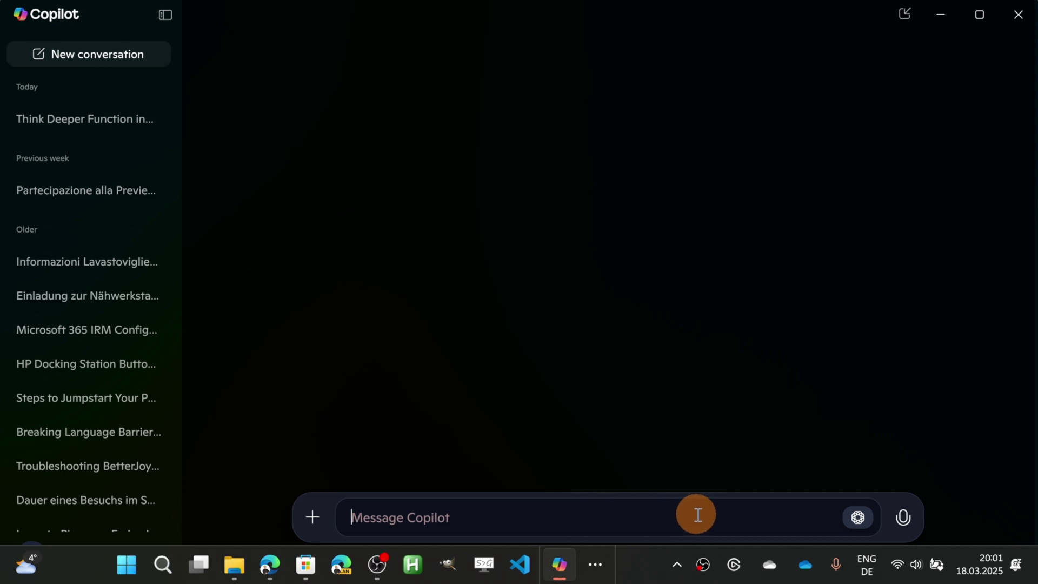
{"action": "left_click", "coordinate": [861, 519]}
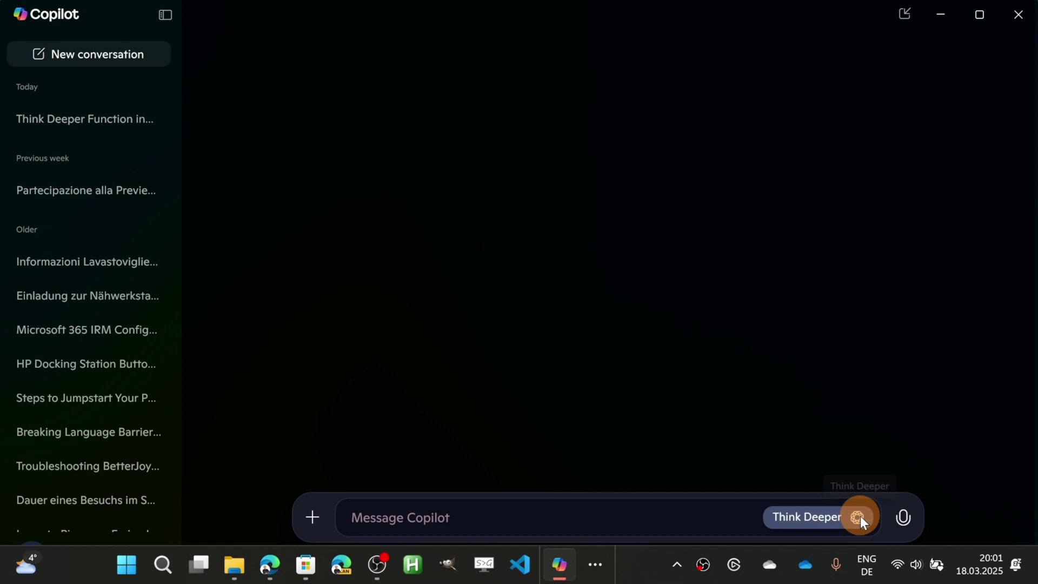
{"action": "left_click", "coordinate": [817, 518]}
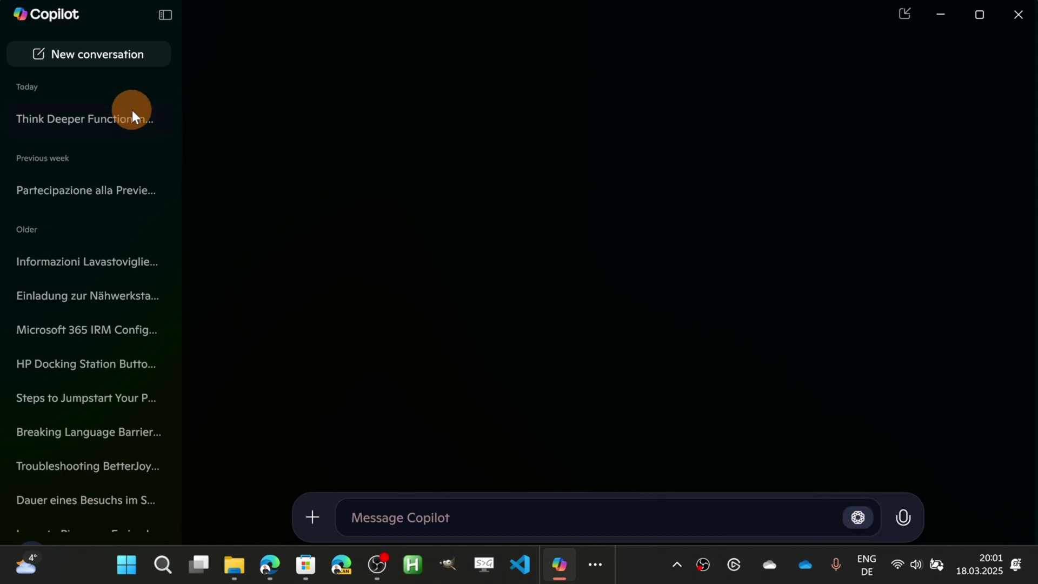
Step: Open the 'Think Deeper Function in…' conversation listed under Today
{"action": "left_click", "coordinate": [117, 117]}
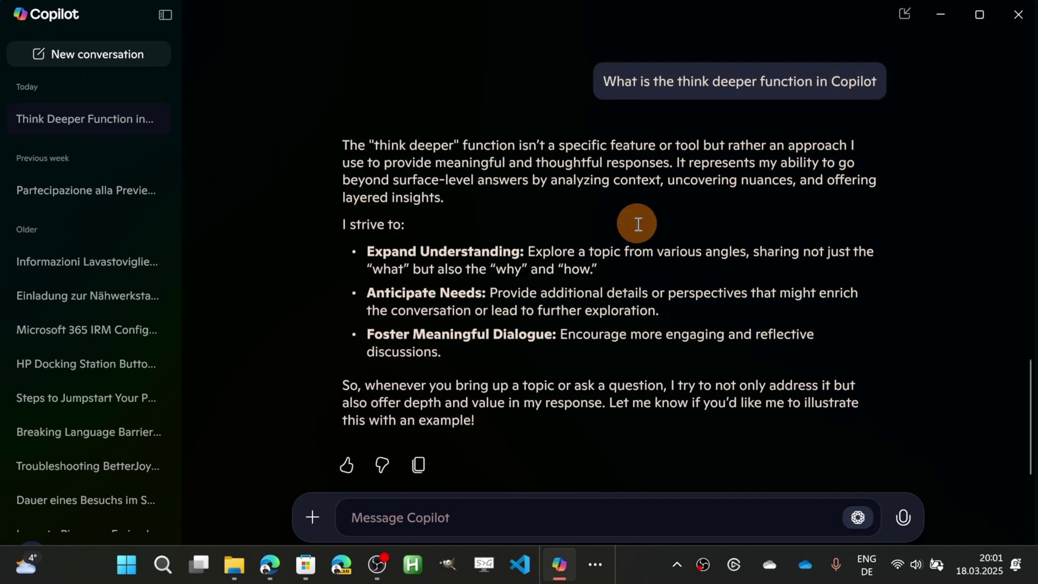